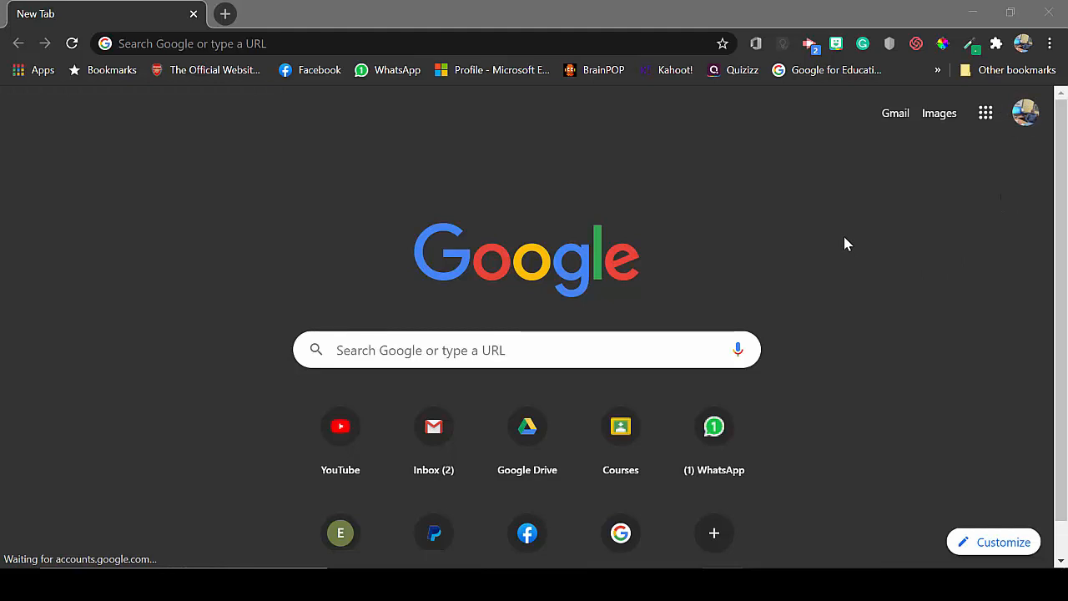
- Launch Google Classroom from the Google apps menu in Chrome
click(986, 114)
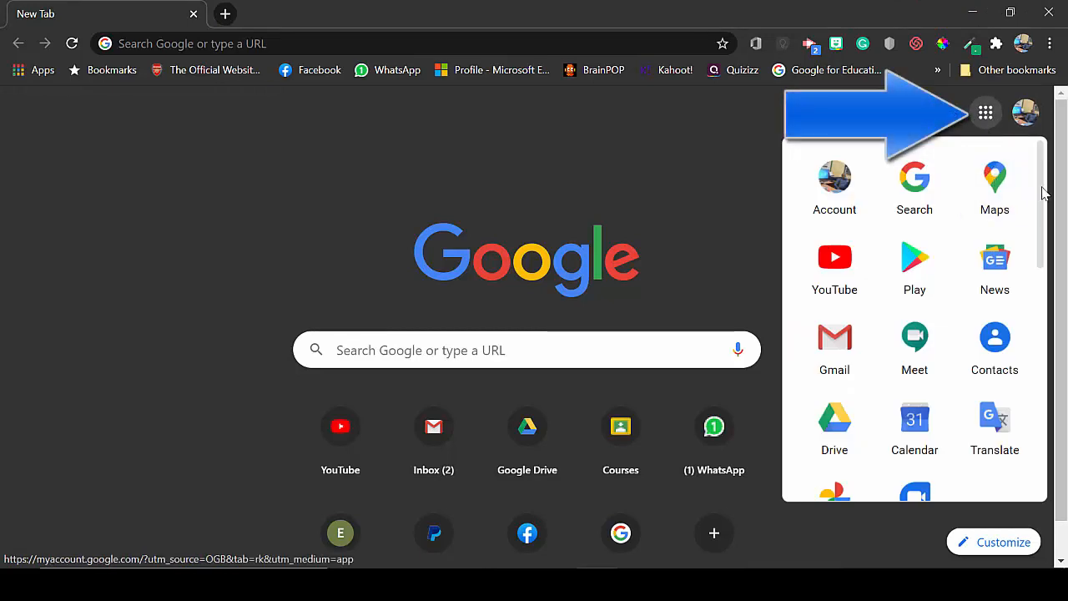
scroll(1043, 201, down, 1)
drag(1043, 200, 1041, 358)
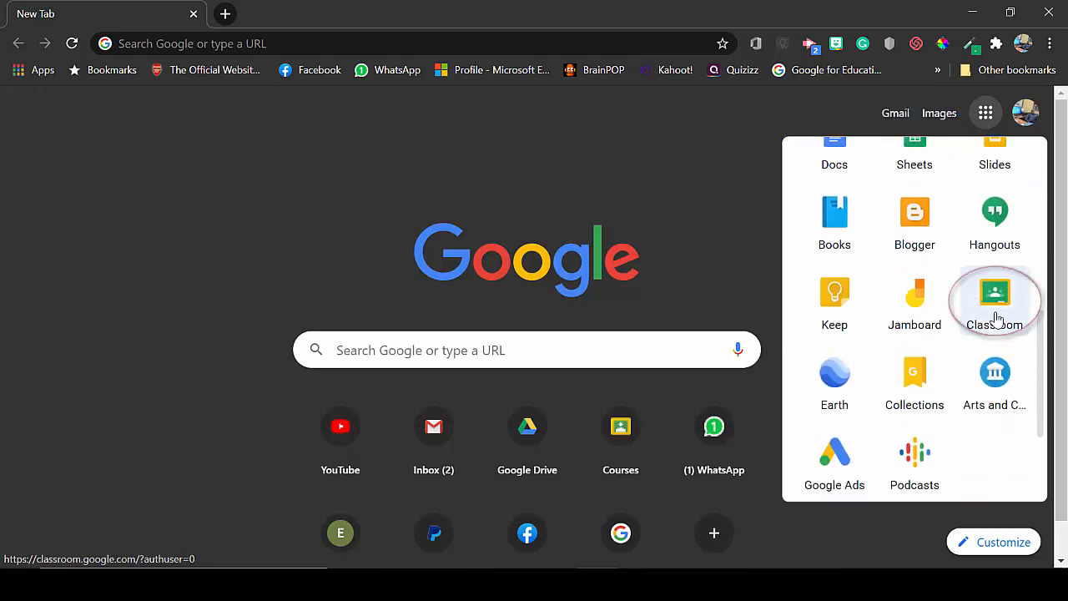
click(1001, 309)
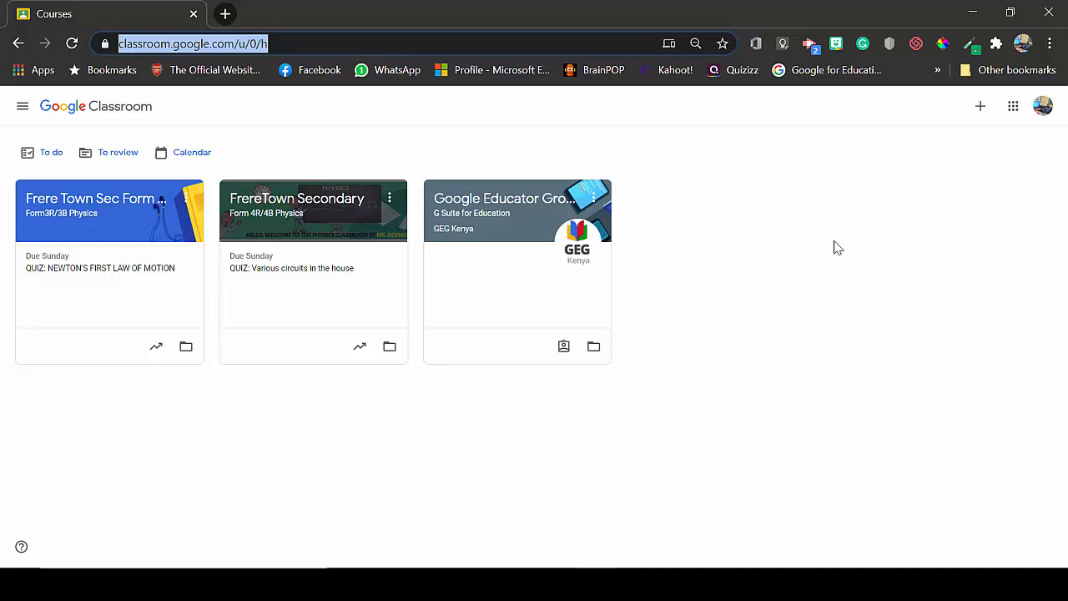
- Bring up the + menu offering Join class and Create class
click(983, 111)
click(983, 112)
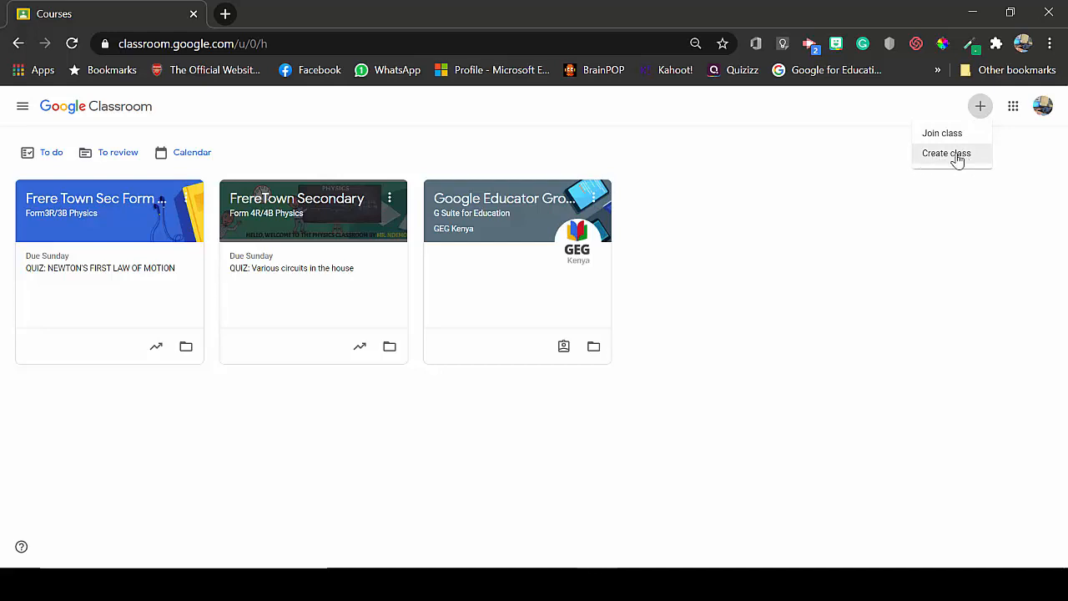
- Start a new class and accept the school-use notice to reach the blank form
click(947, 159)
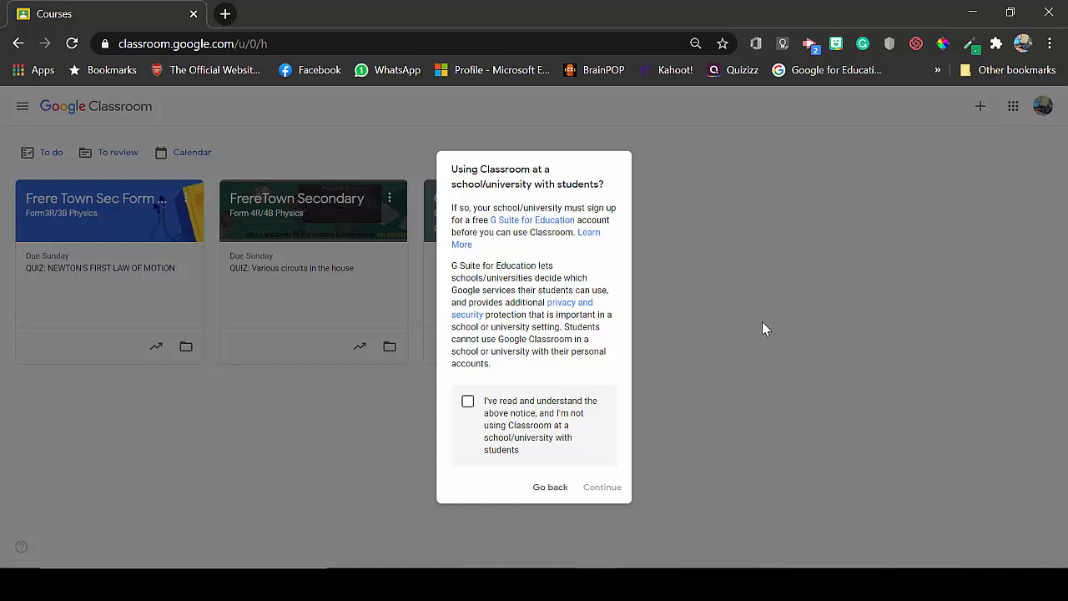
click(467, 402)
click(603, 487)
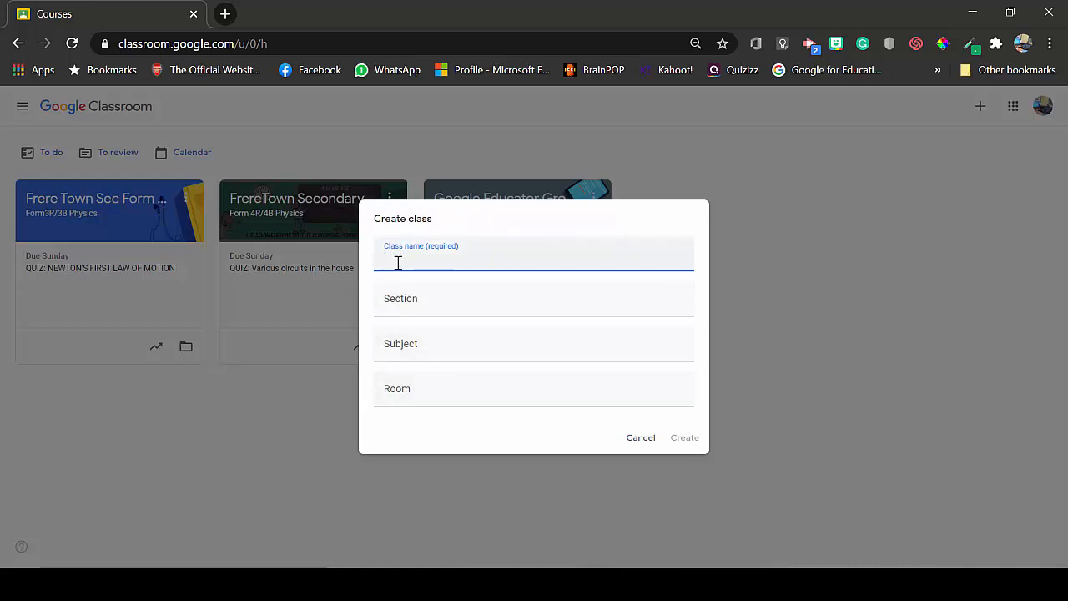
- Create the teacher's Physics Form 4 class with section 4r, subject Physics, room 3
text(C)
text(lare)
text('s )
text(Physic)
text(s )
text(Form 4)
click(428, 306)
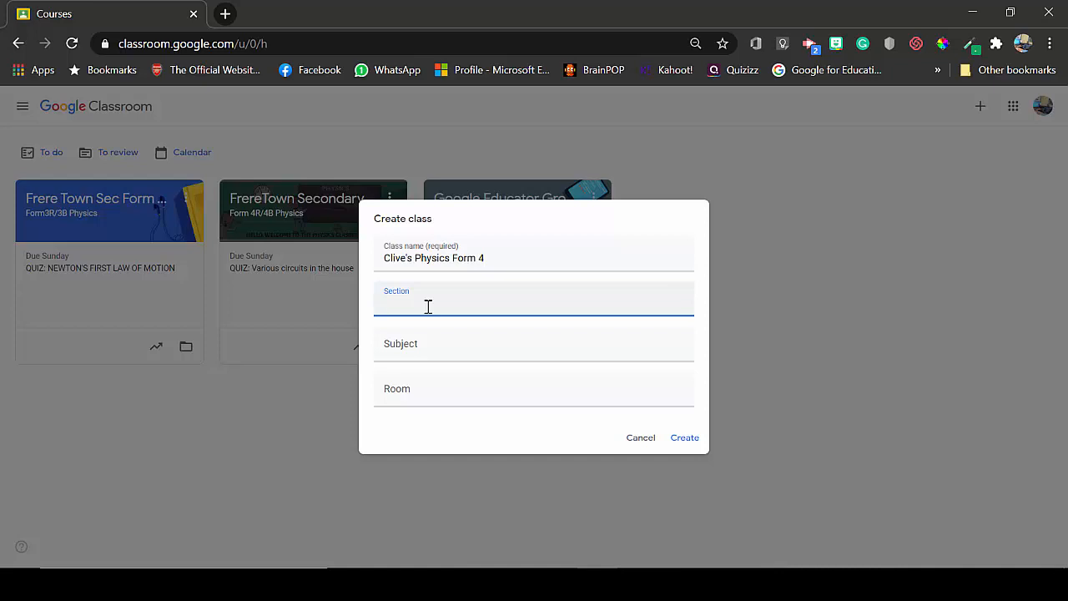
text(4r)
click(413, 344)
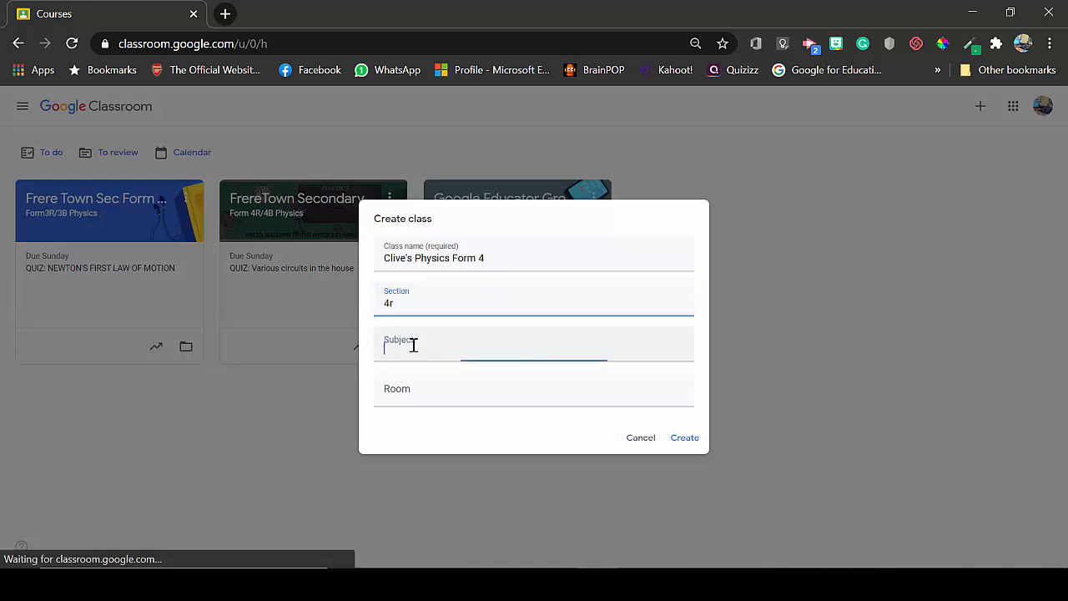
text(Physics)
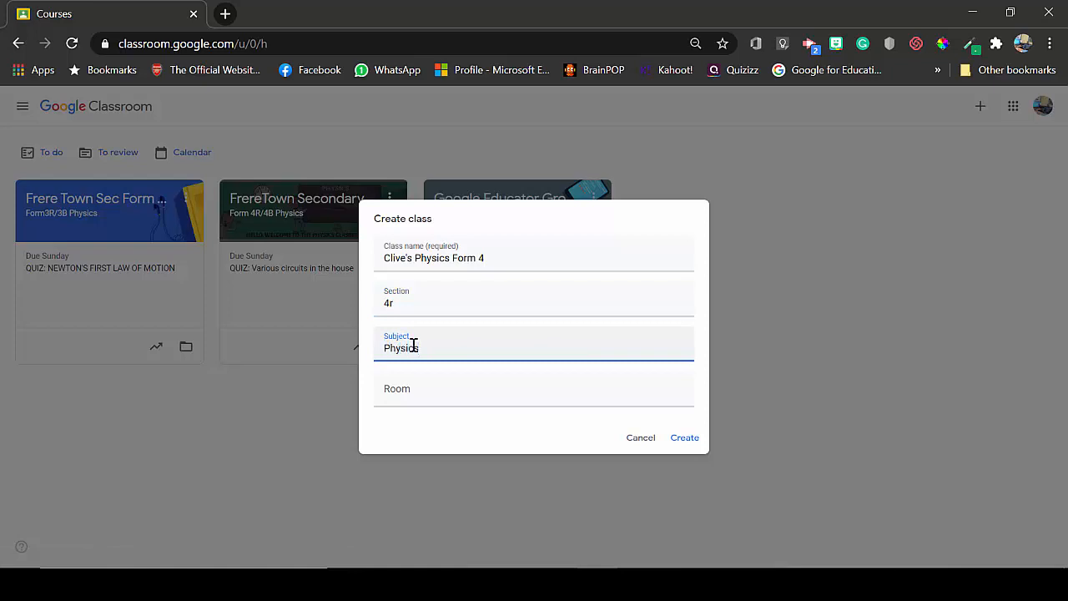
click(407, 397)
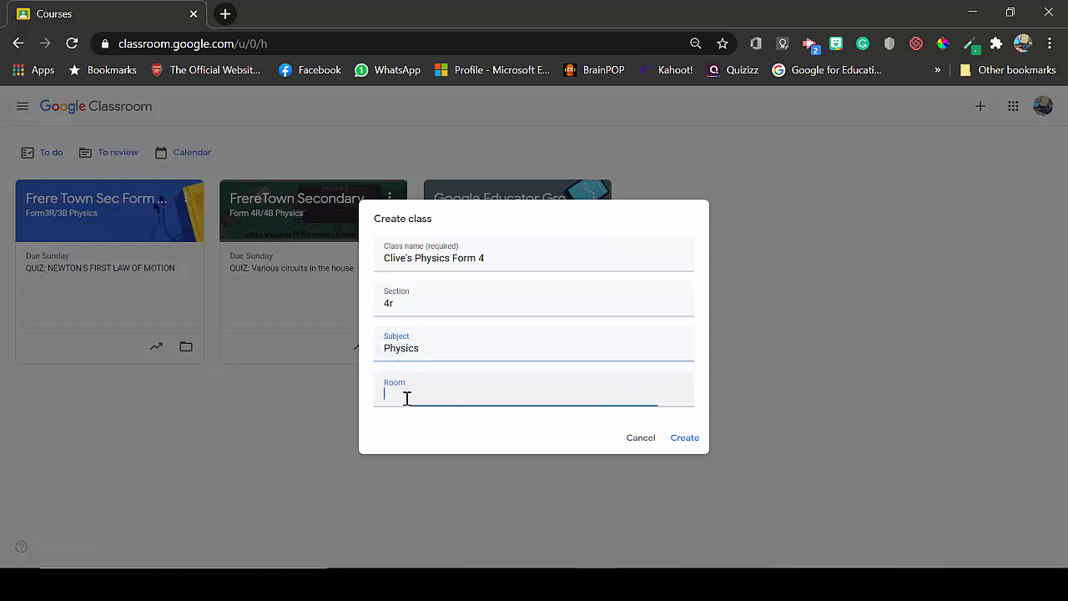
text(3)
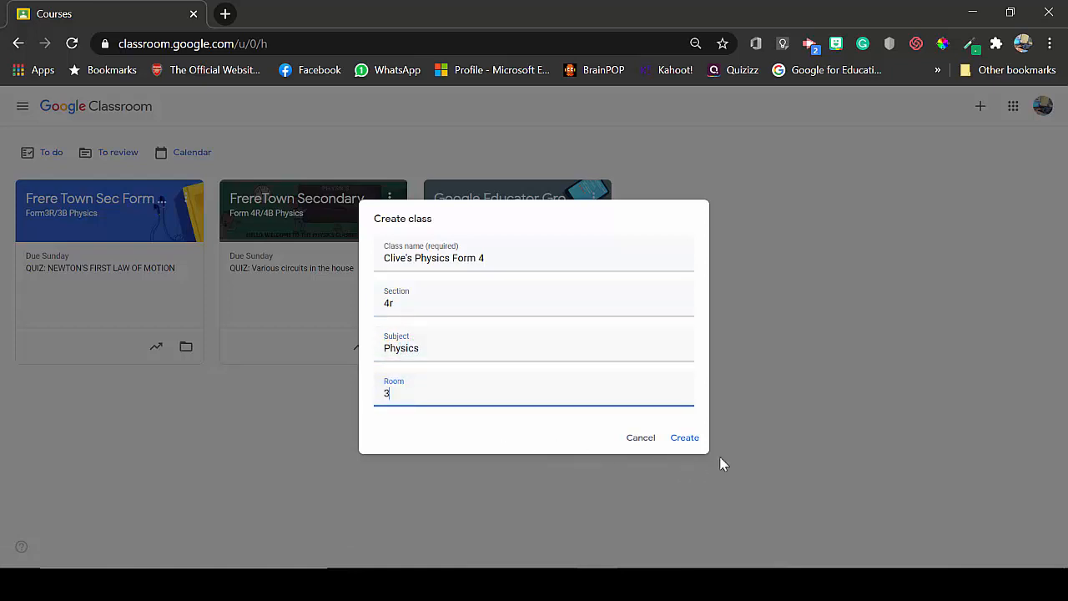
click(689, 442)
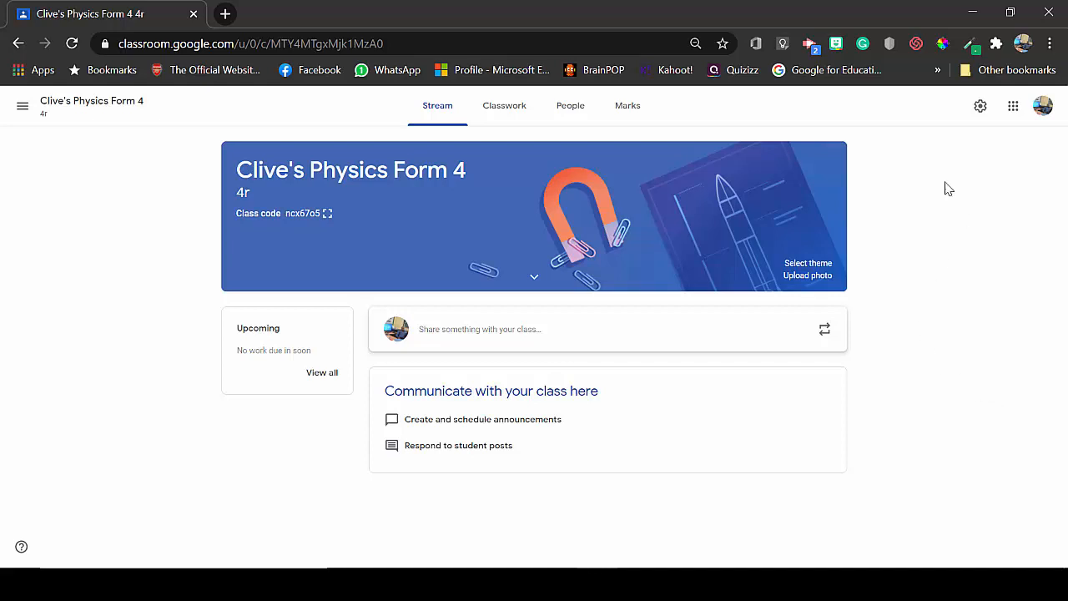
- Go to the new class's People page
click(572, 107)
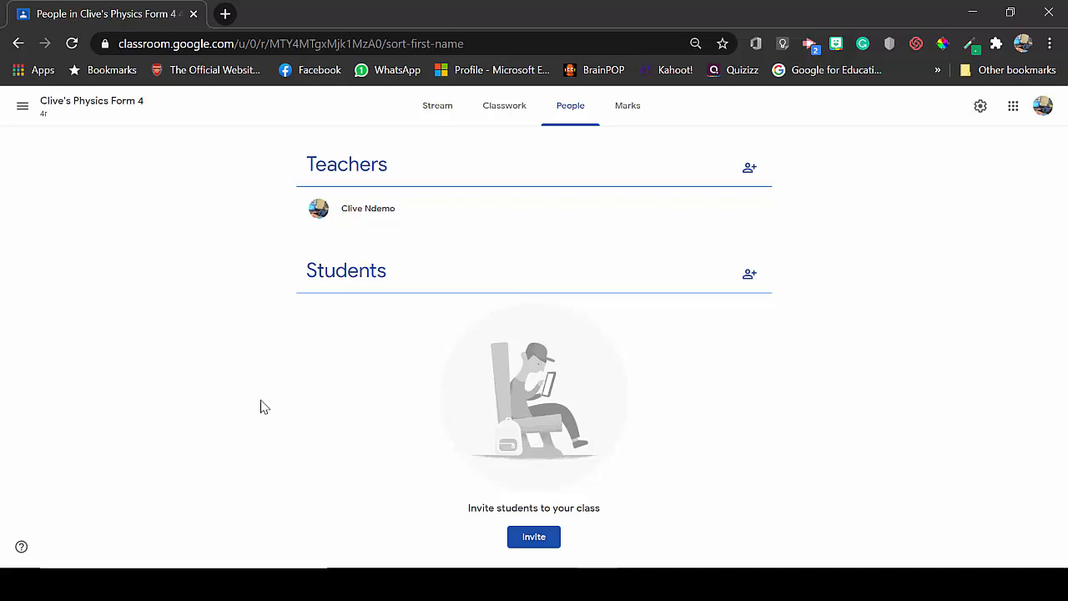
- Open the Invite students dialog from the Students section
click(751, 278)
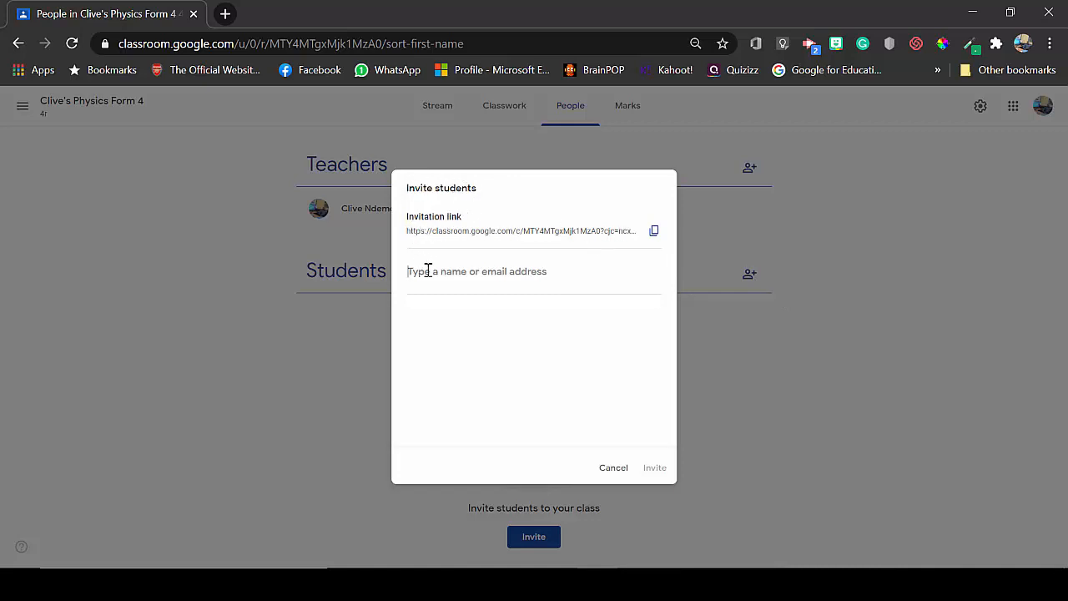
- Invite a student by entering their Gmail address and sending the invitation
click(480, 275)
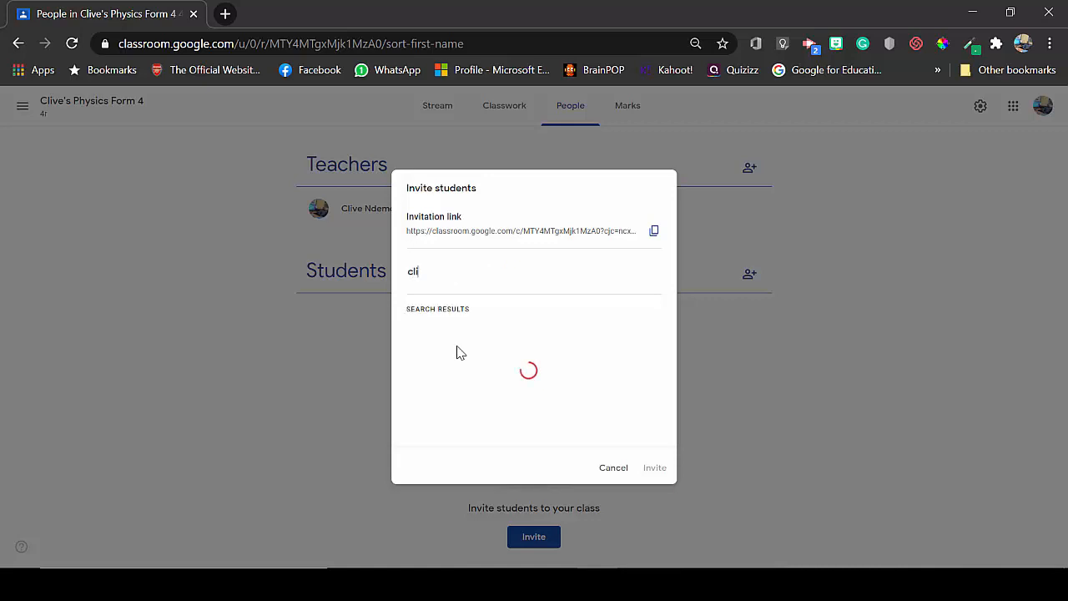
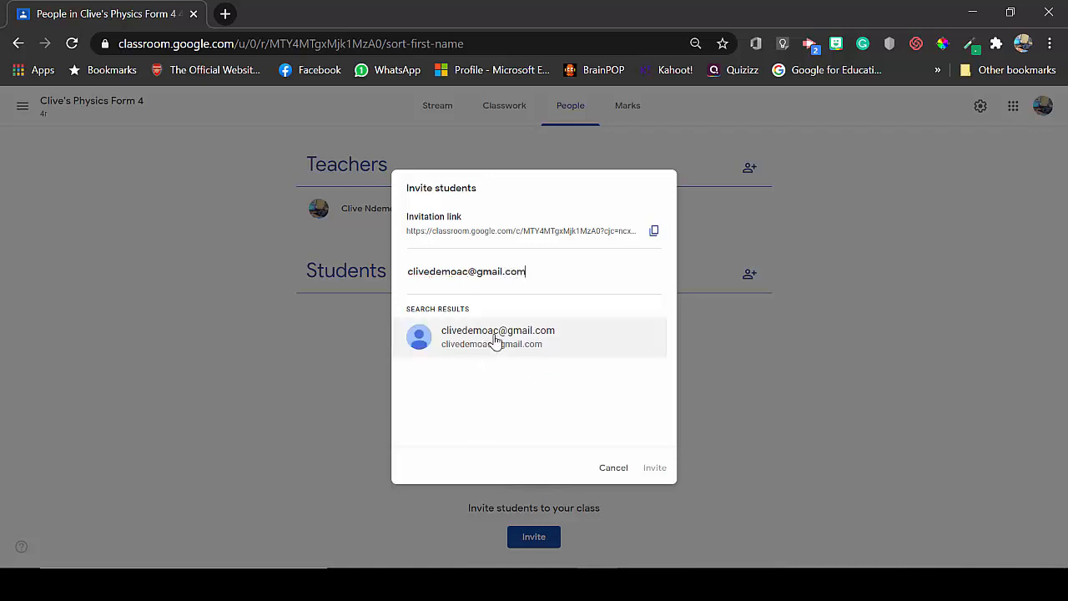
click(494, 339)
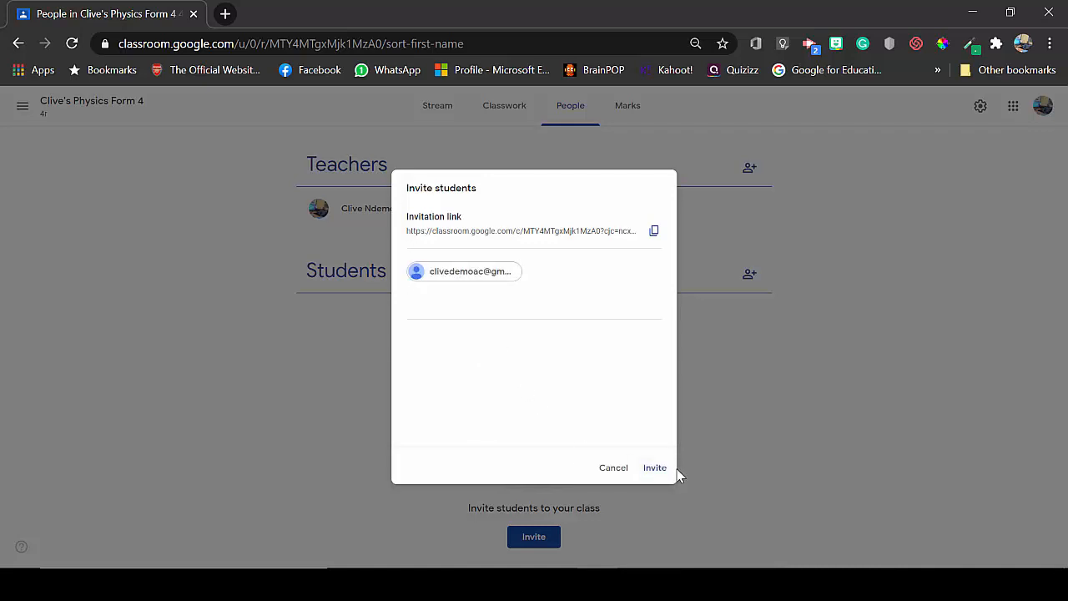
click(655, 467)
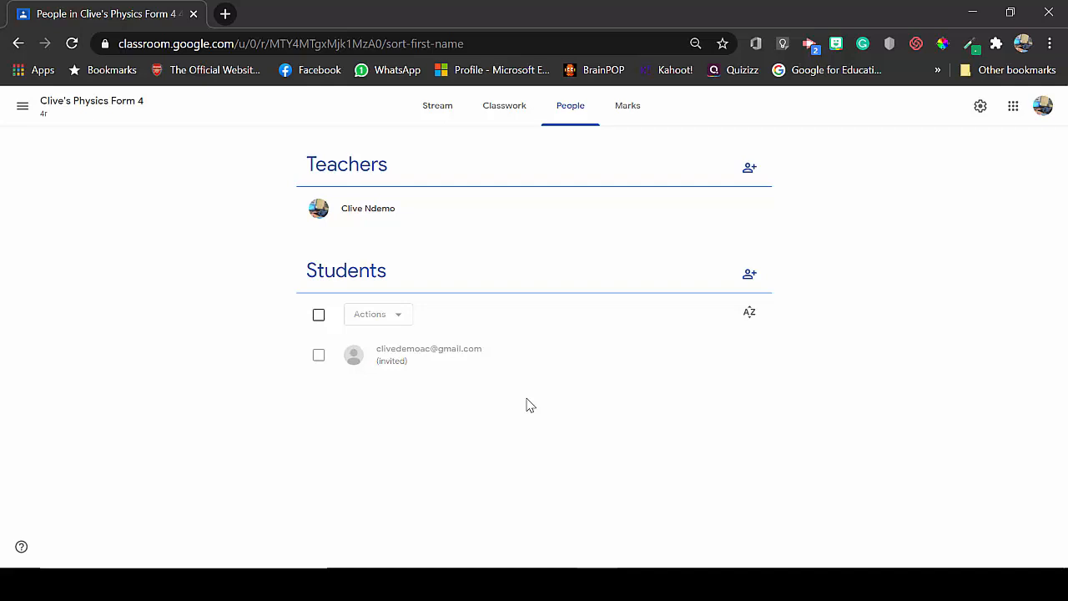
click(437, 105)
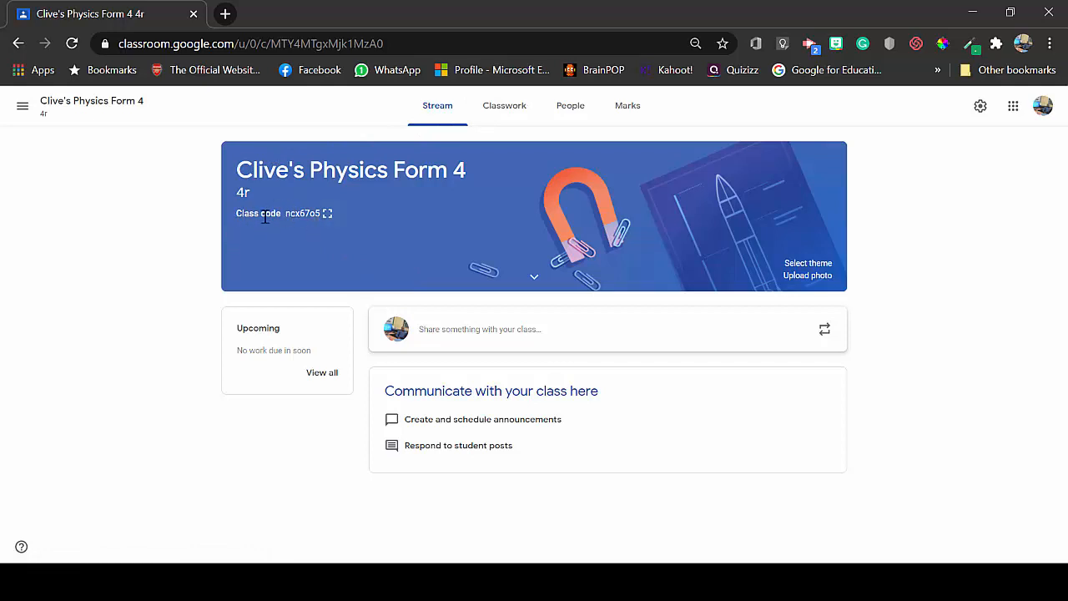
click(326, 217)
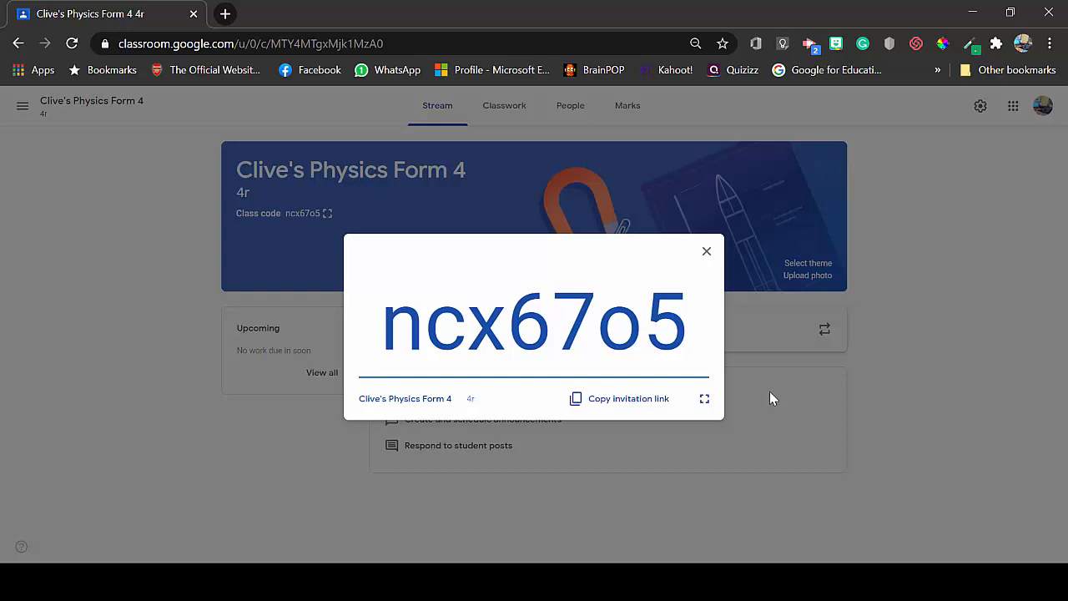
click(769, 393)
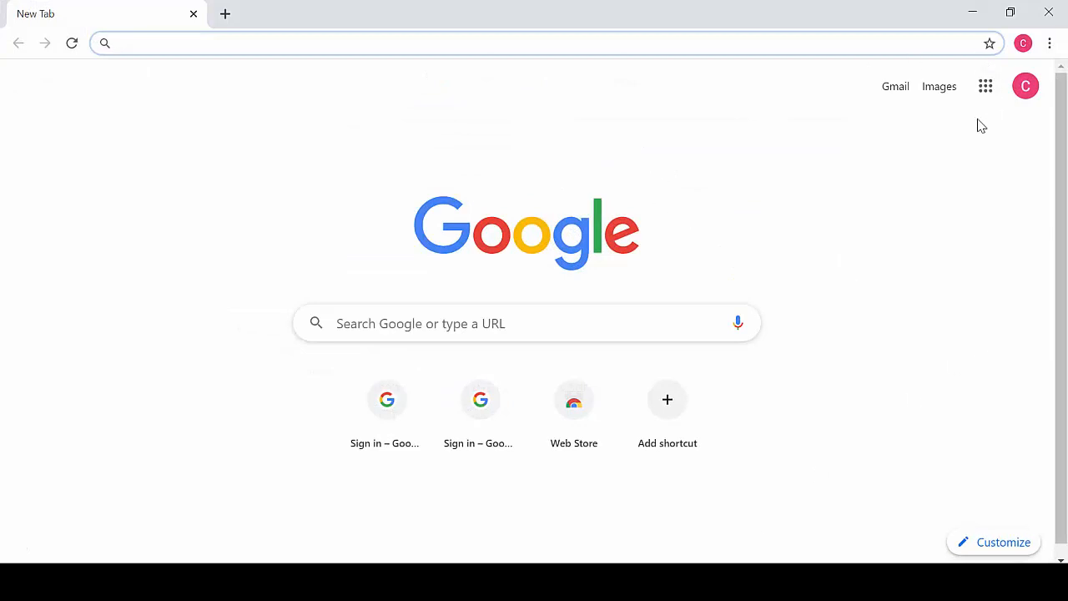
- Launch Google Classroom from the Google apps menu in the second account's window
click(984, 90)
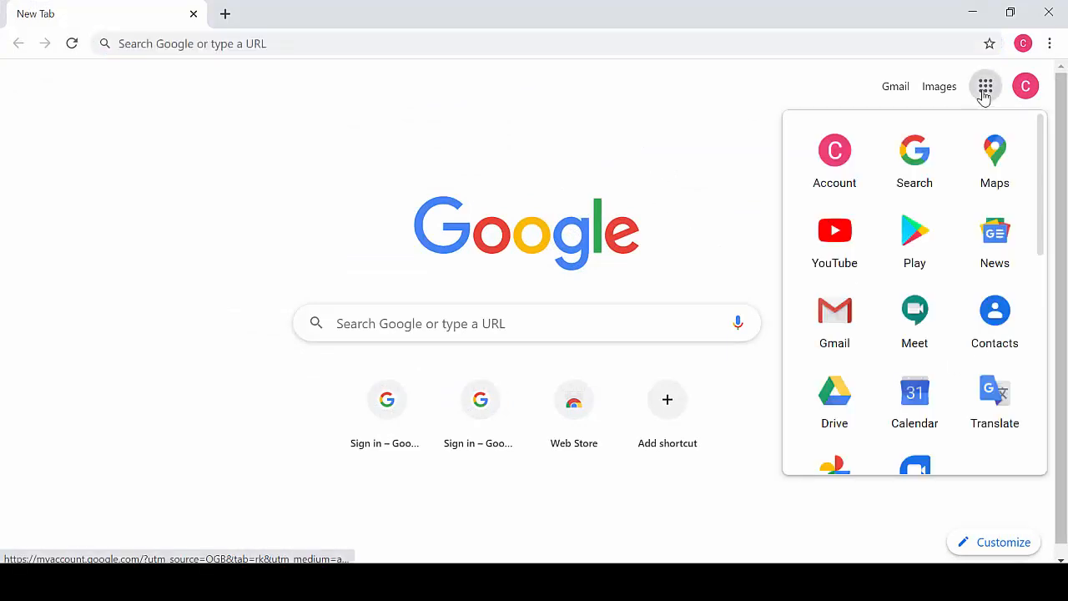
scroll(1041, 223, down, 1)
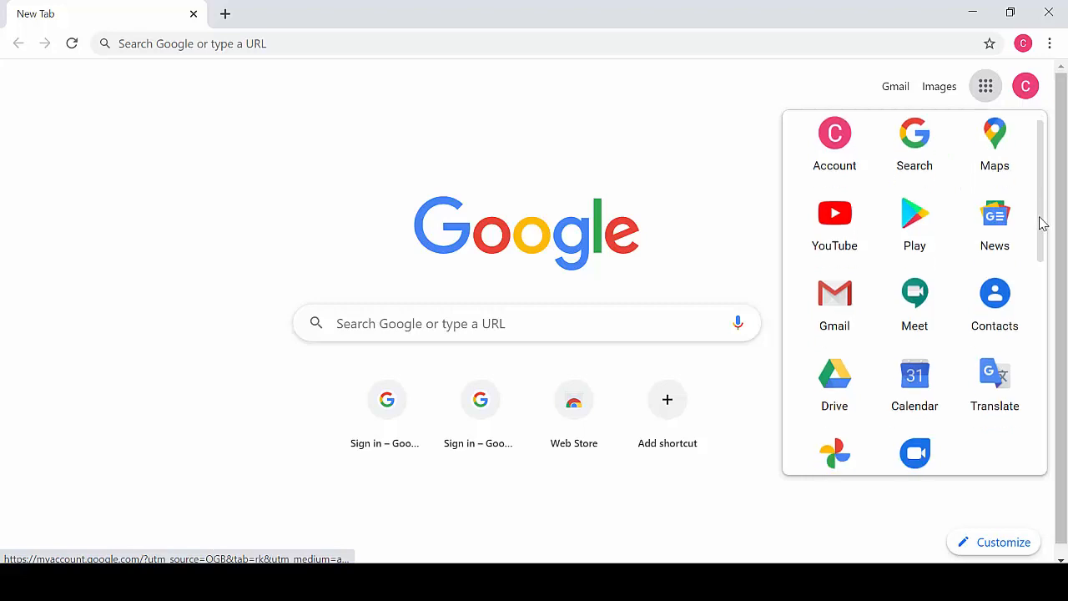
drag(1040, 223, 1051, 384)
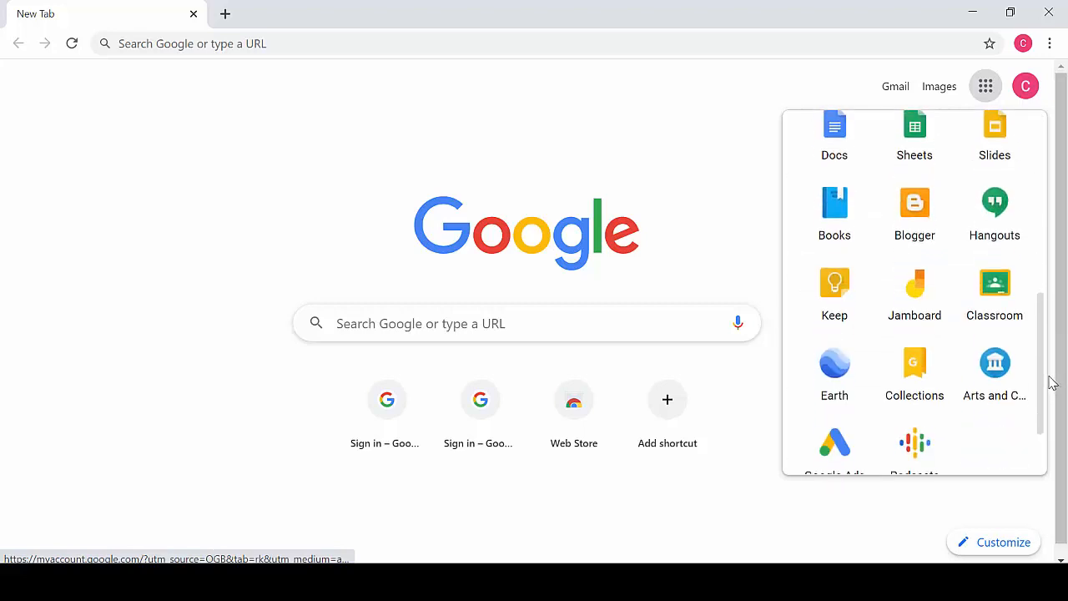
click(997, 298)
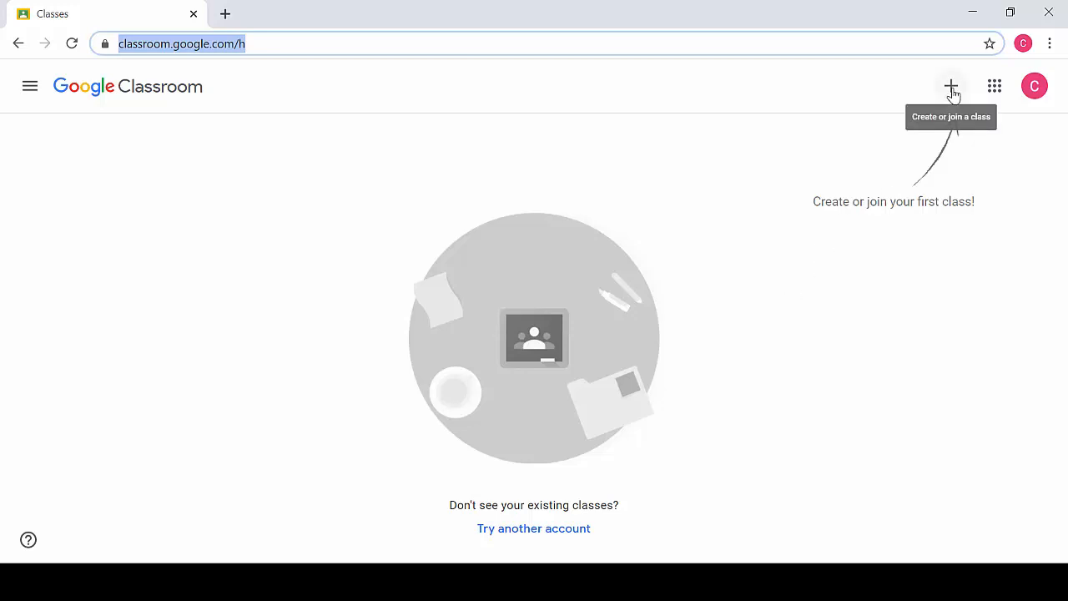
- Open the second account's Join class form, then switch back to the teacher's window
click(952, 90)
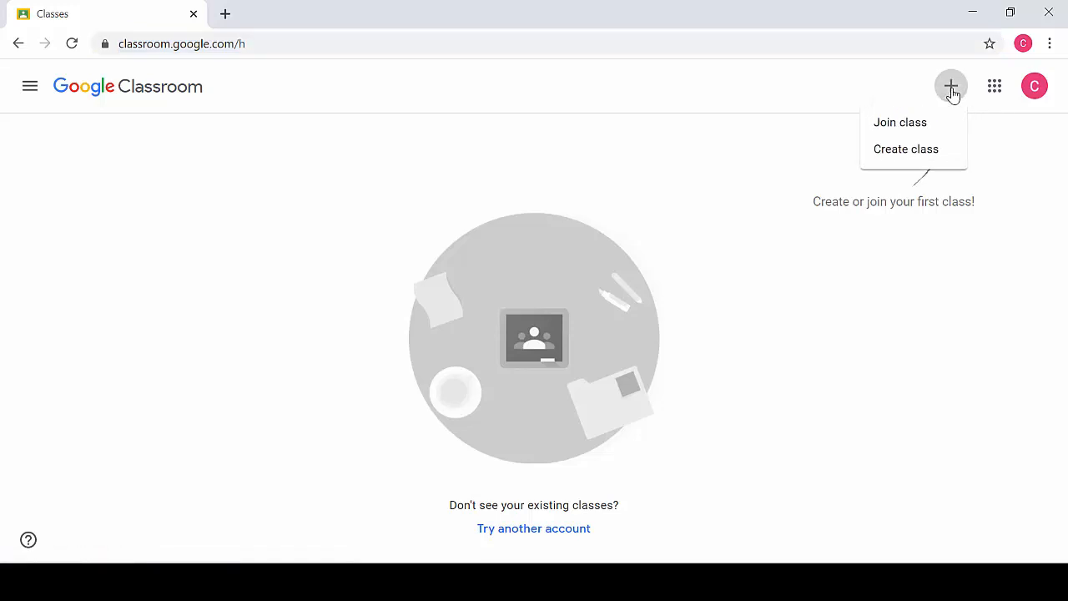
click(924, 127)
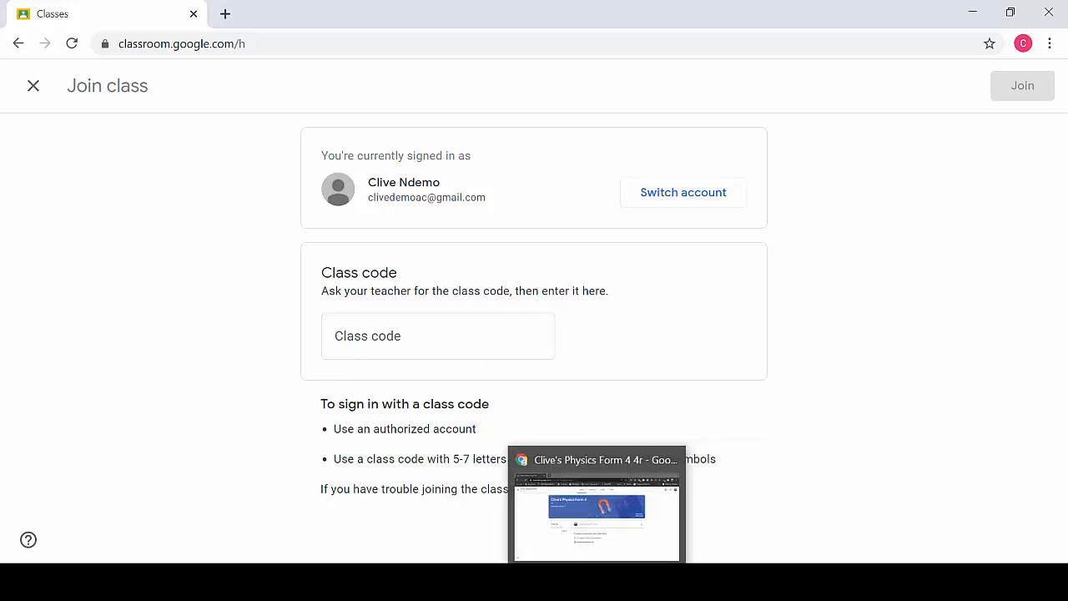
click(591, 581)
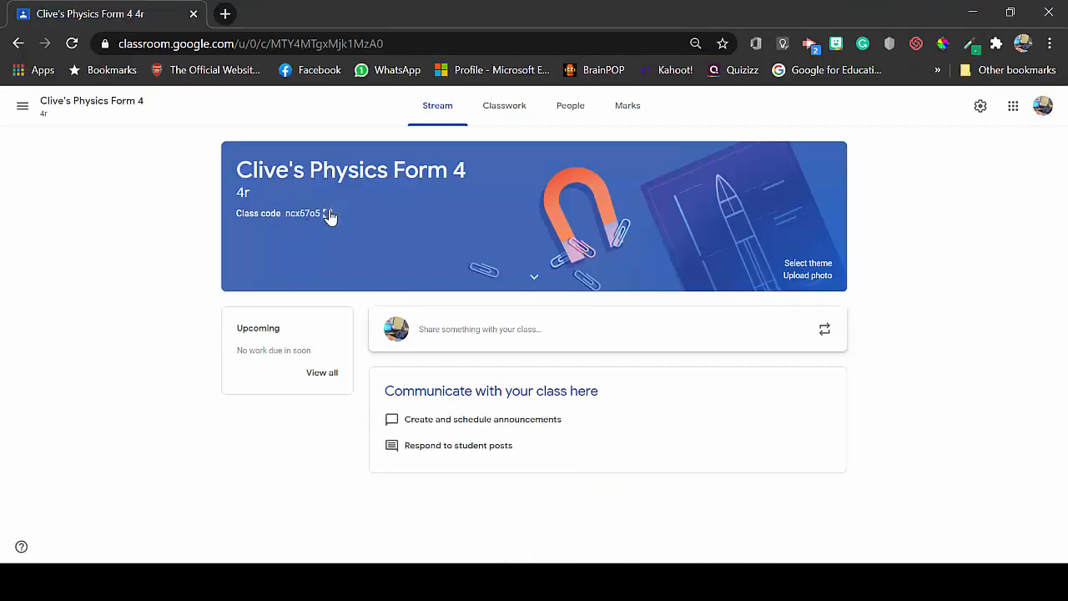
click(327, 214)
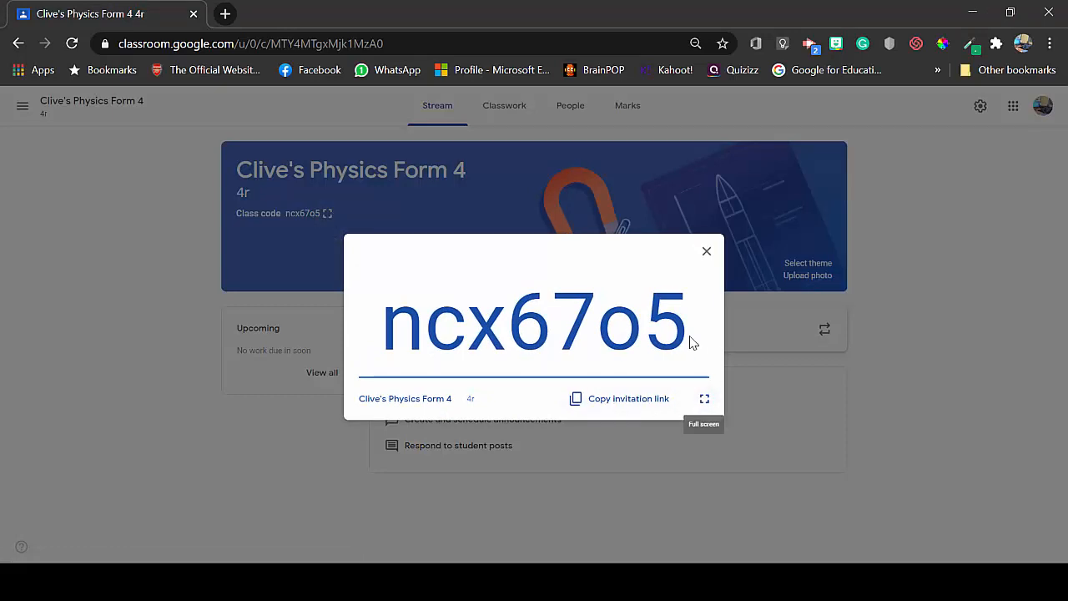
drag(692, 341, 398, 374)
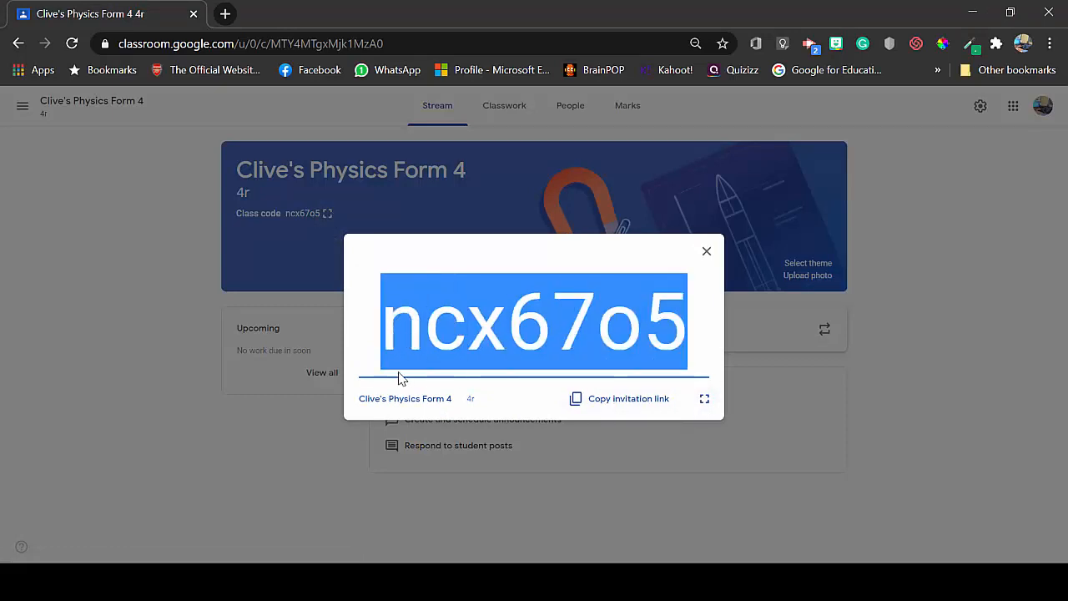
right_click(456, 342)
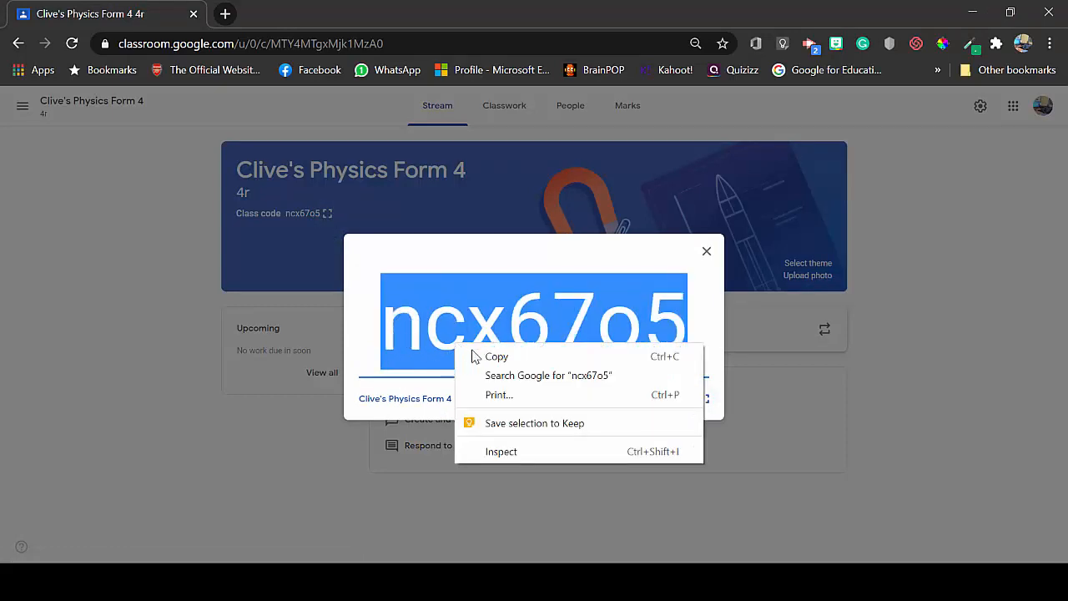
click(490, 359)
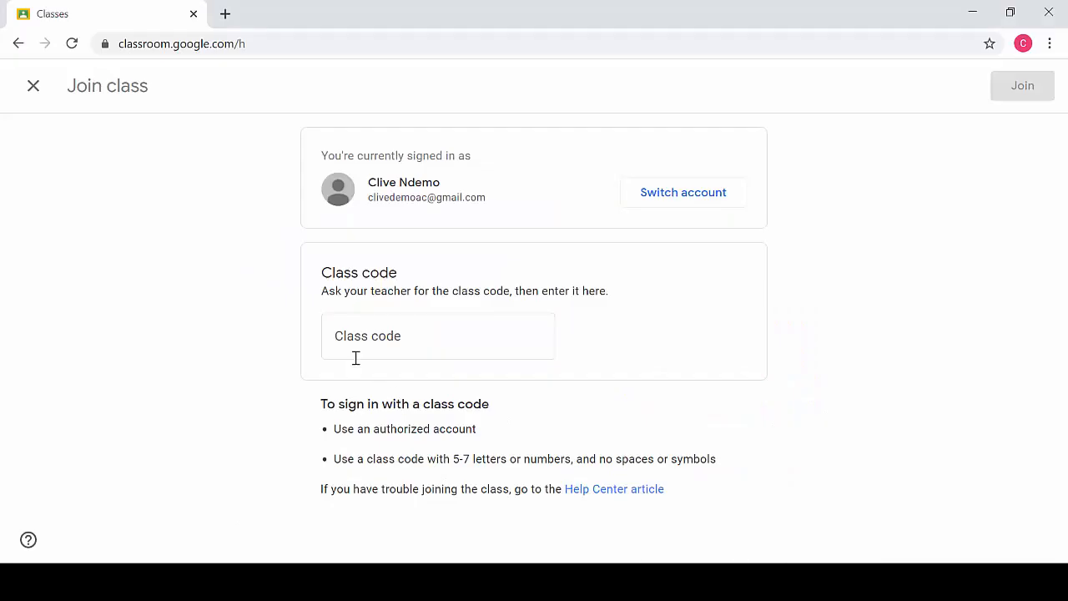
click(350, 334)
key(ctrl+v)
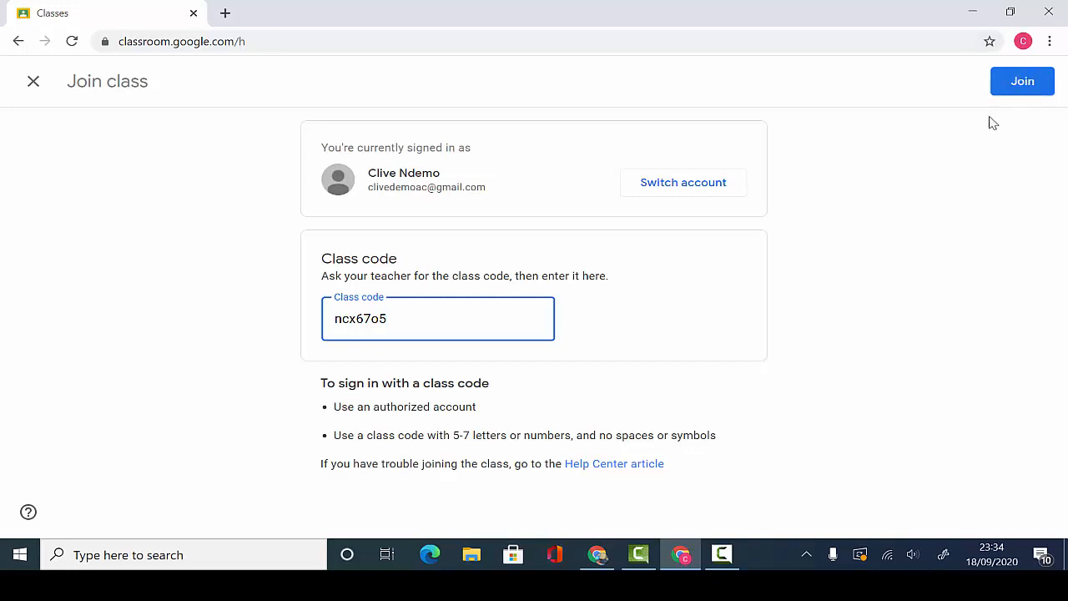
click(1026, 86)
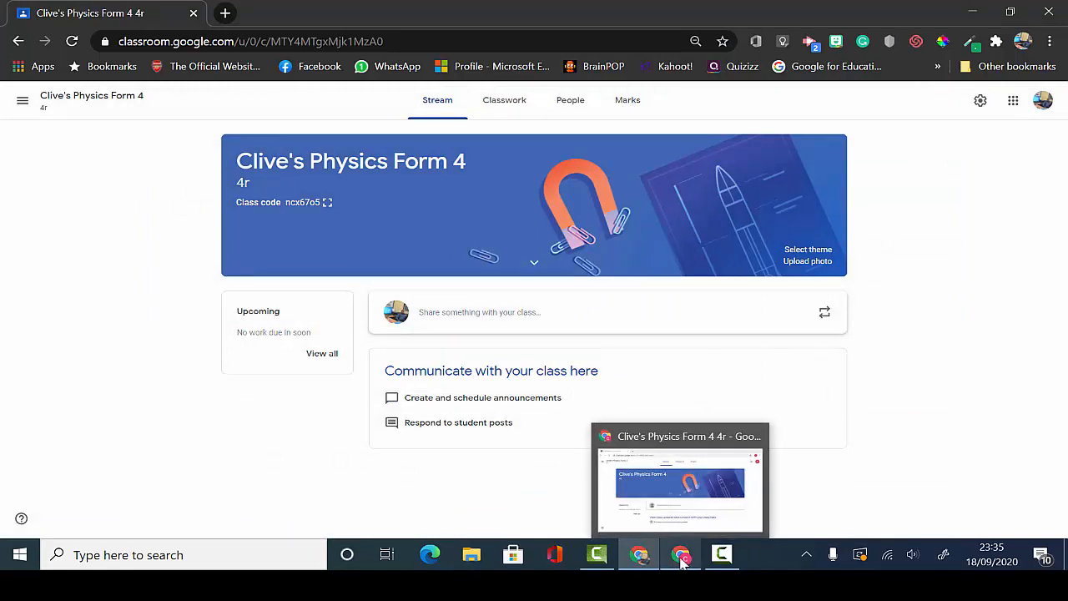
- Check Physics Form 4 in the student account, then return to the teacher's Stream
click(640, 487)
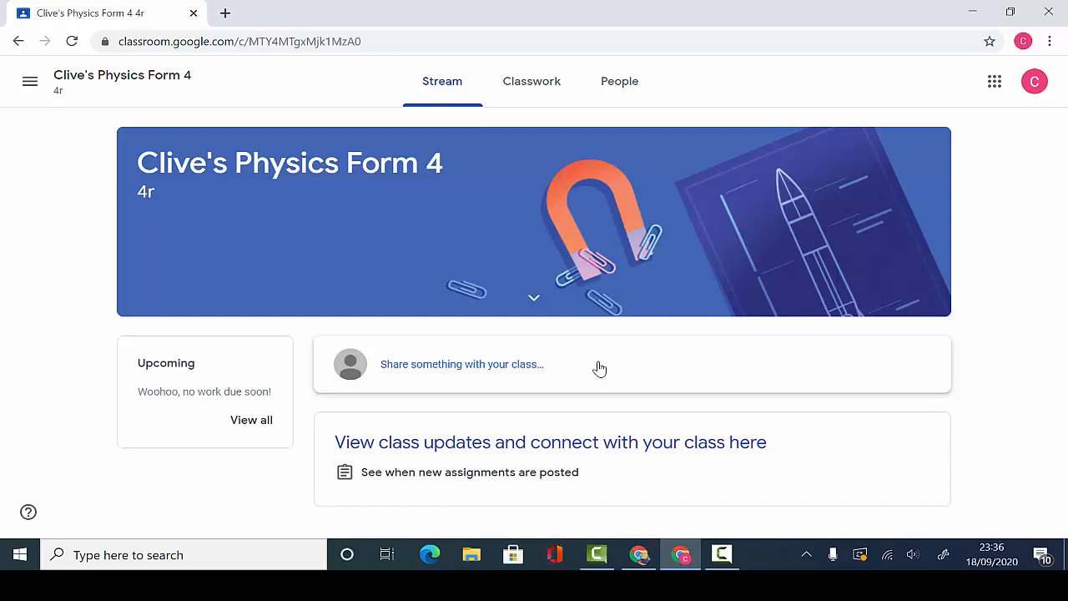
click(639, 557)
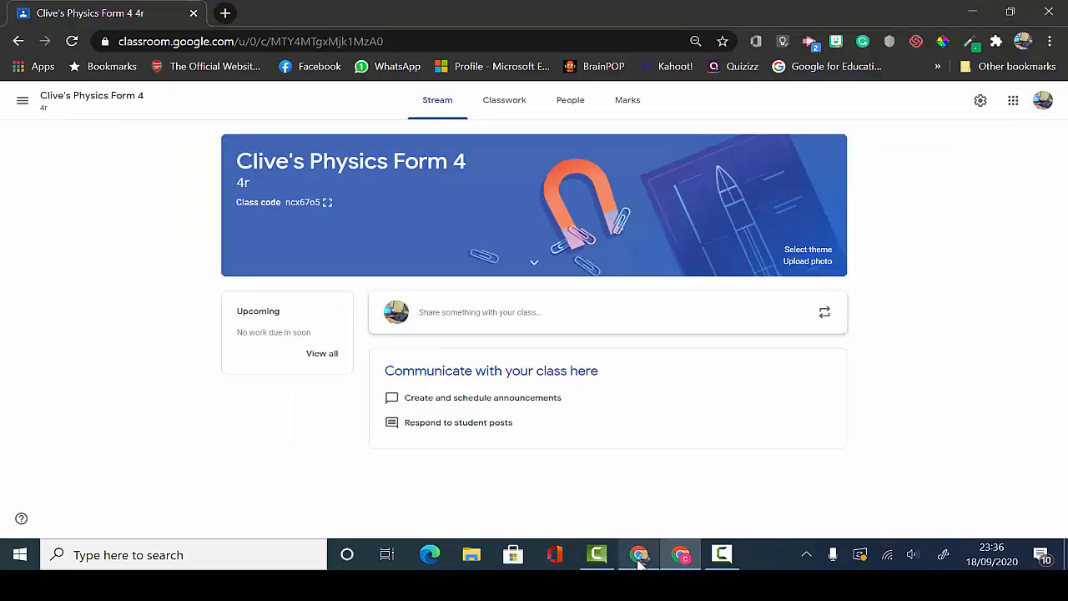